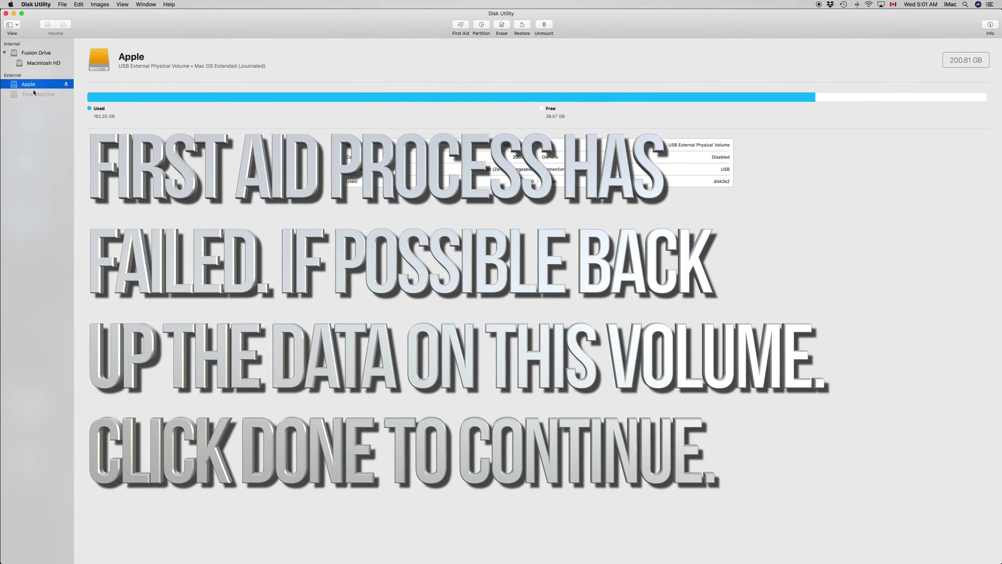
- Select the Time Machine volume to show its details: not mounted, 798.91 GB
click(34, 93)
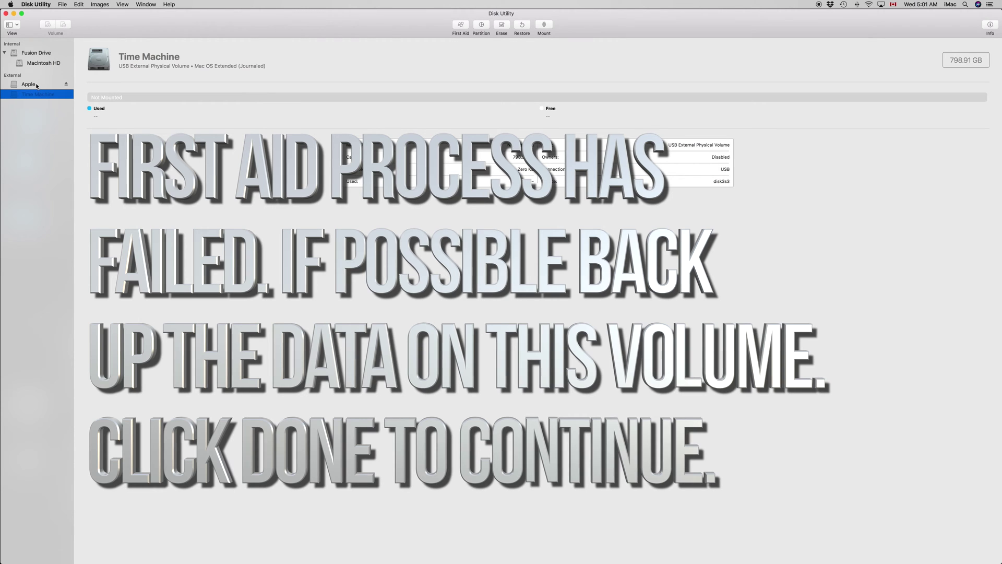
click(37, 84)
- Switch the sidebar to Show All Devices so whole drives are listed
click(40, 92)
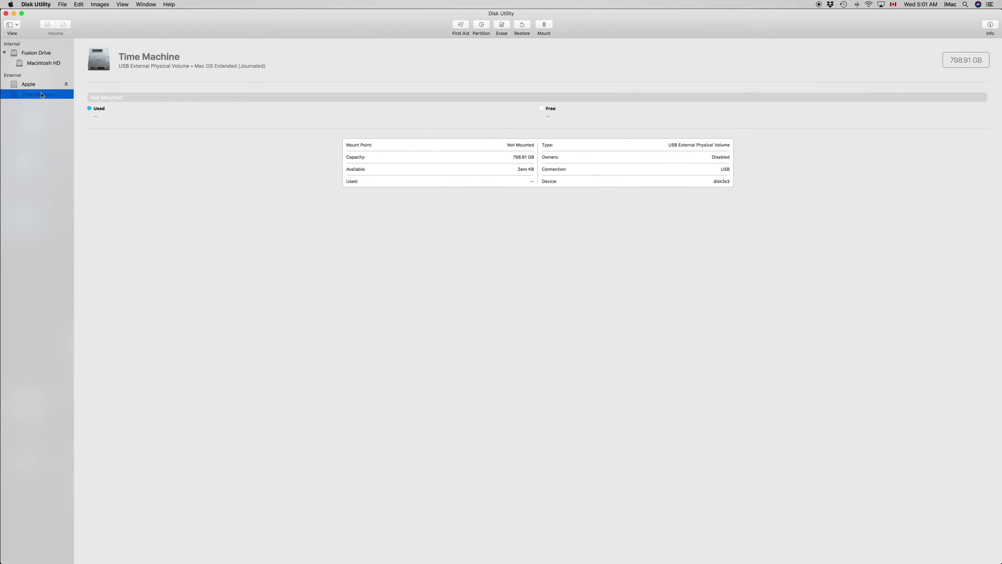
click(16, 25)
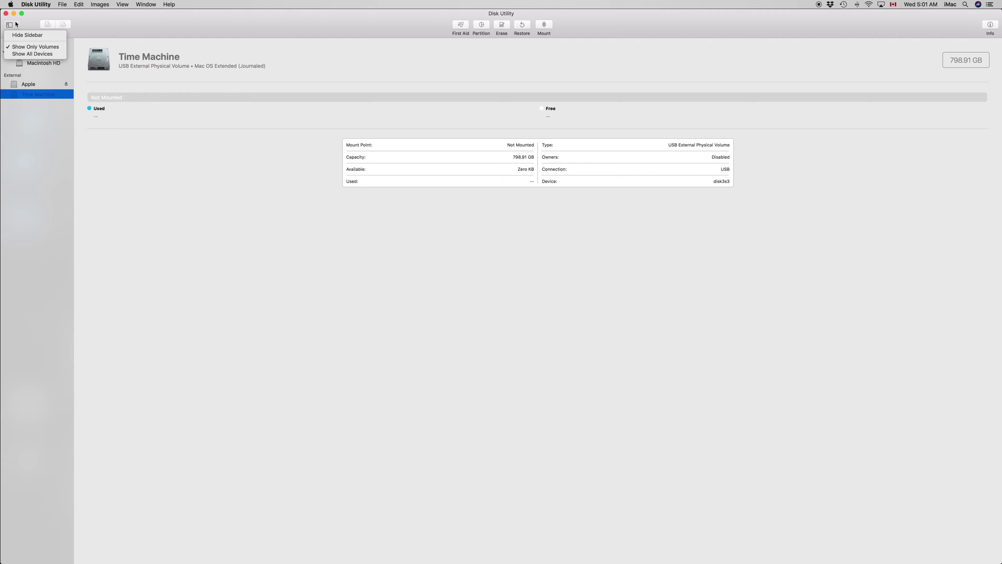
click(36, 54)
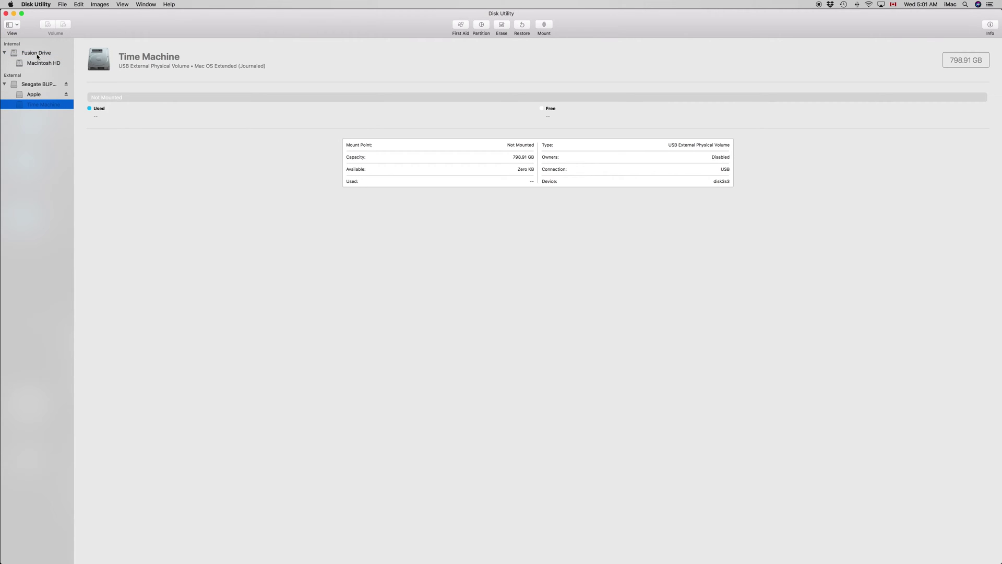
- Select the whole Seagate disk, open Erase, then cancel it
click(32, 84)
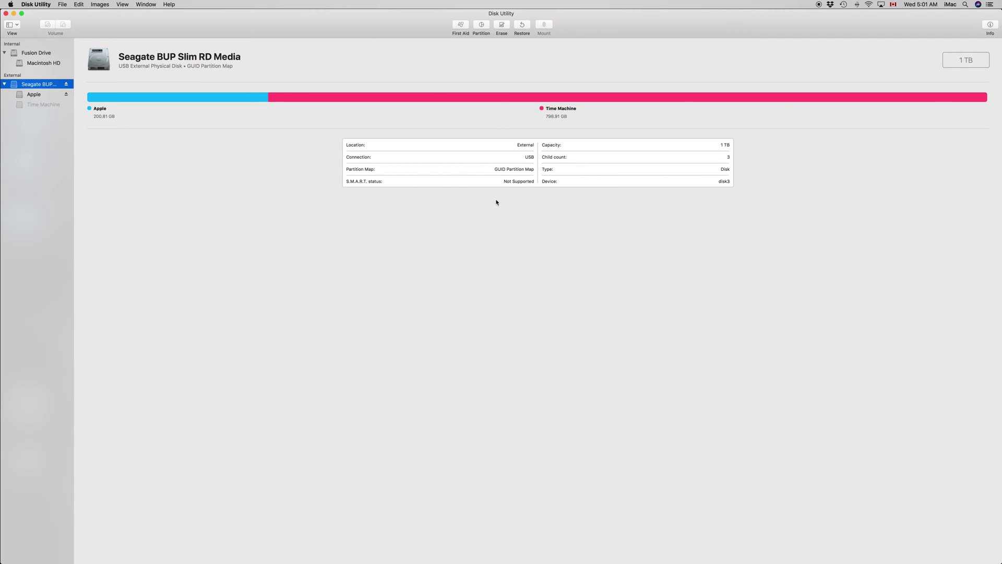
click(501, 26)
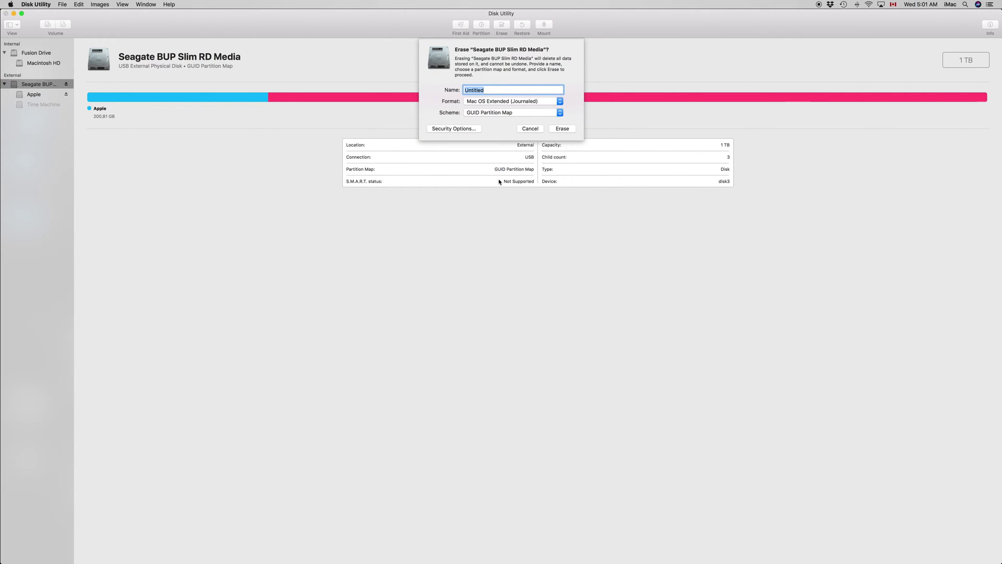
click(530, 129)
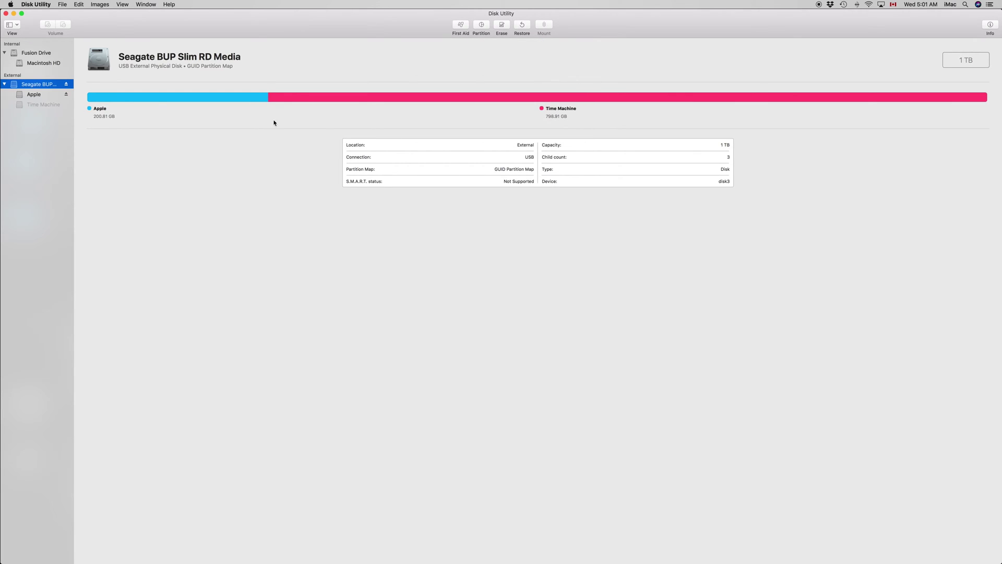
click(30, 104)
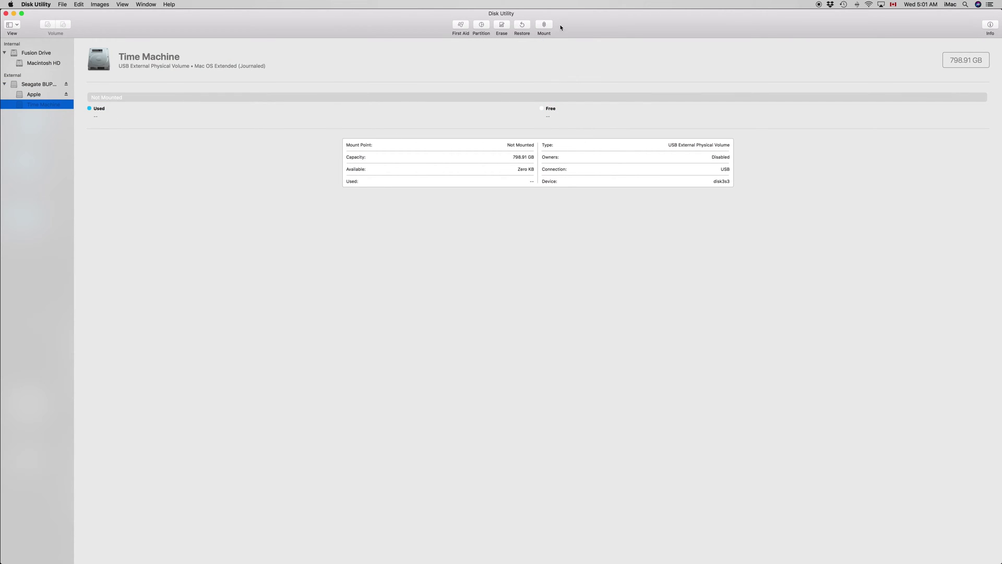
click(502, 25)
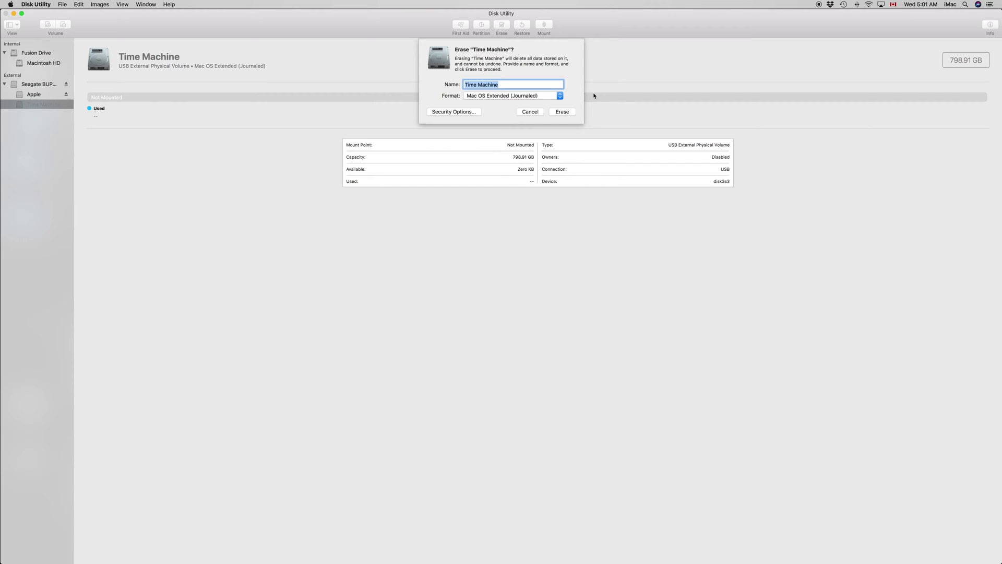
click(537, 113)
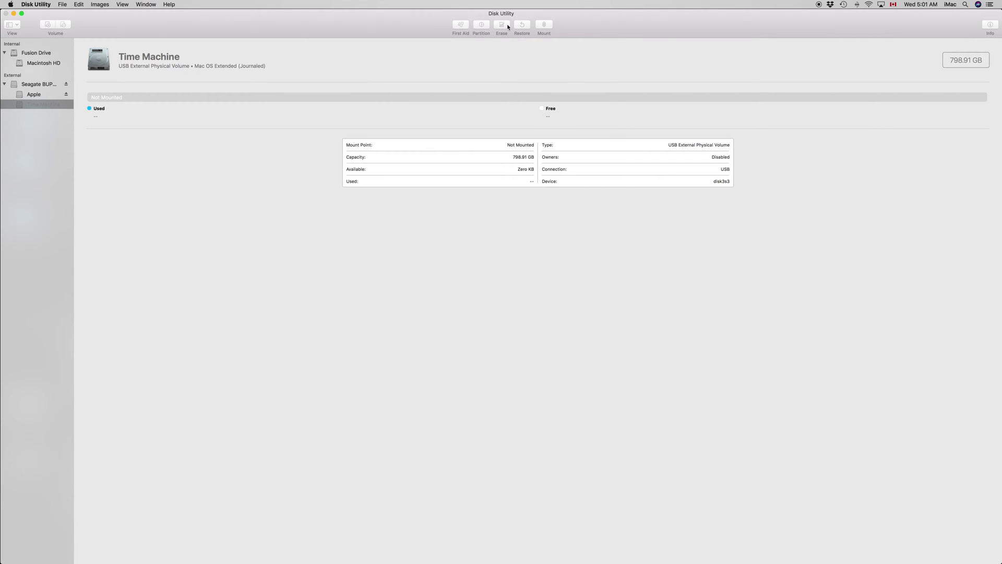
click(461, 25)
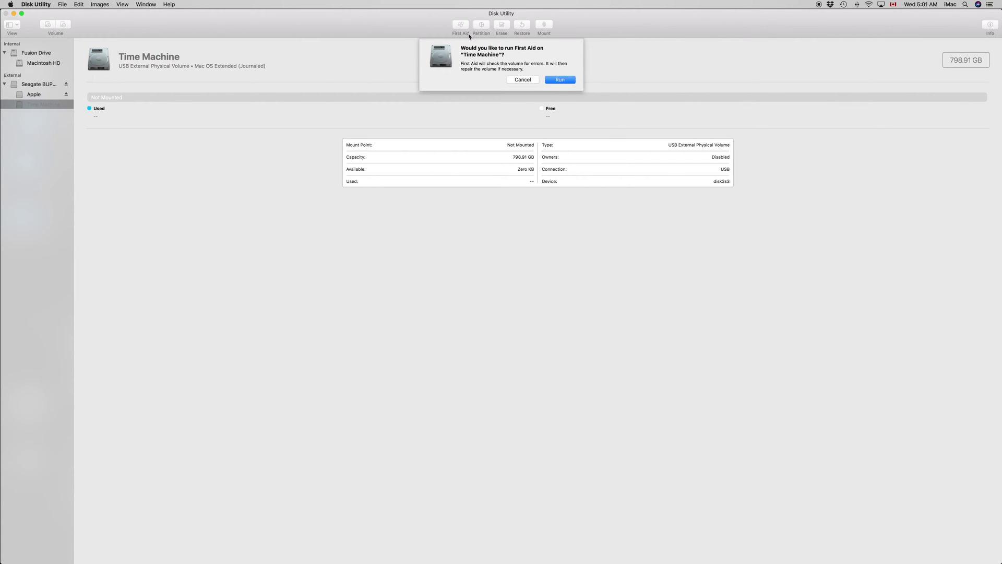
click(567, 80)
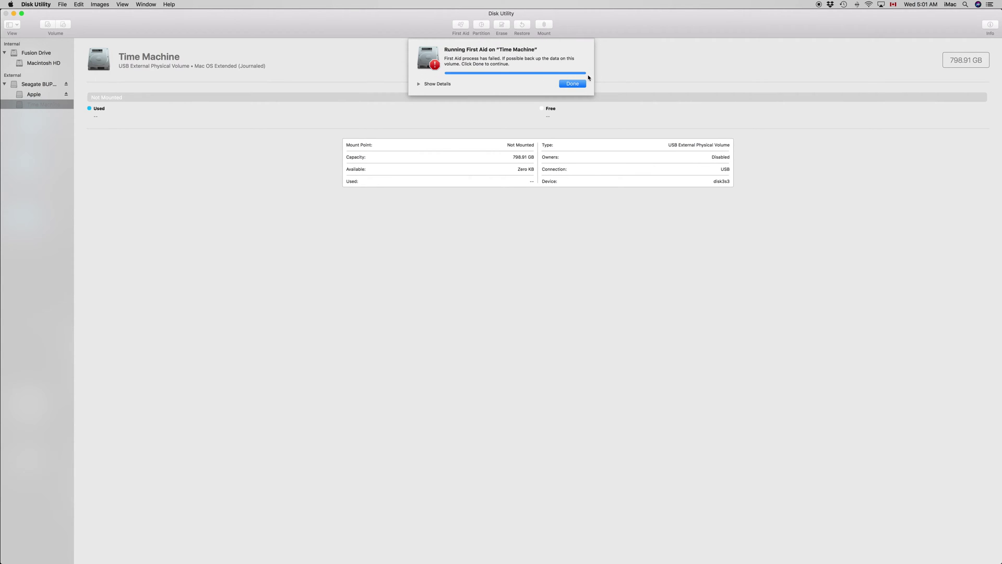
click(418, 84)
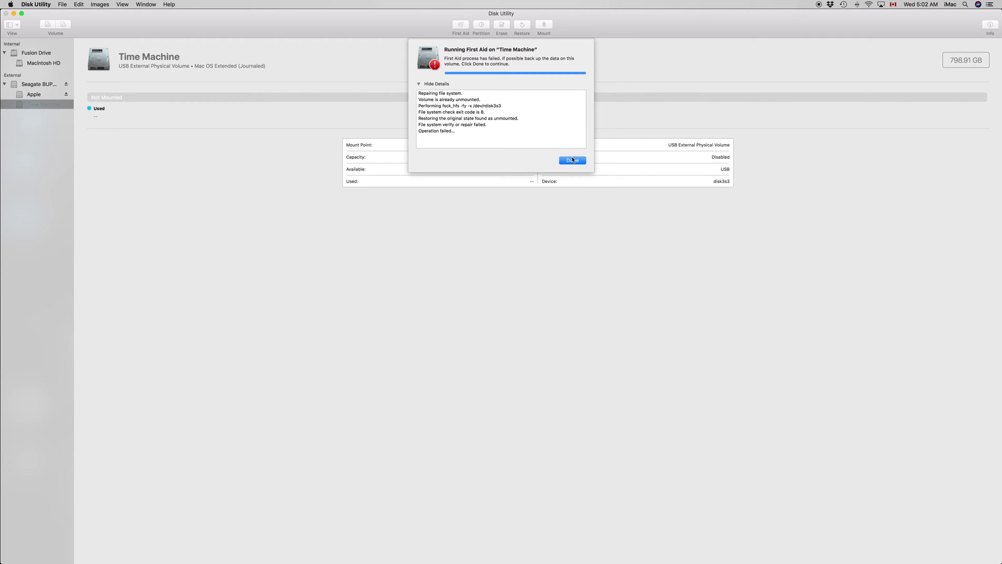
click(572, 160)
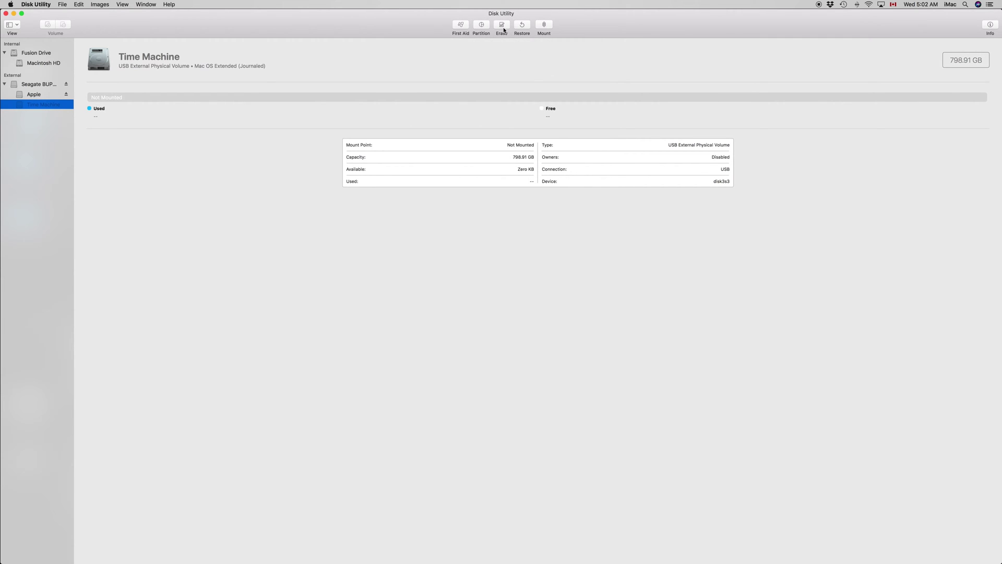
click(503, 28)
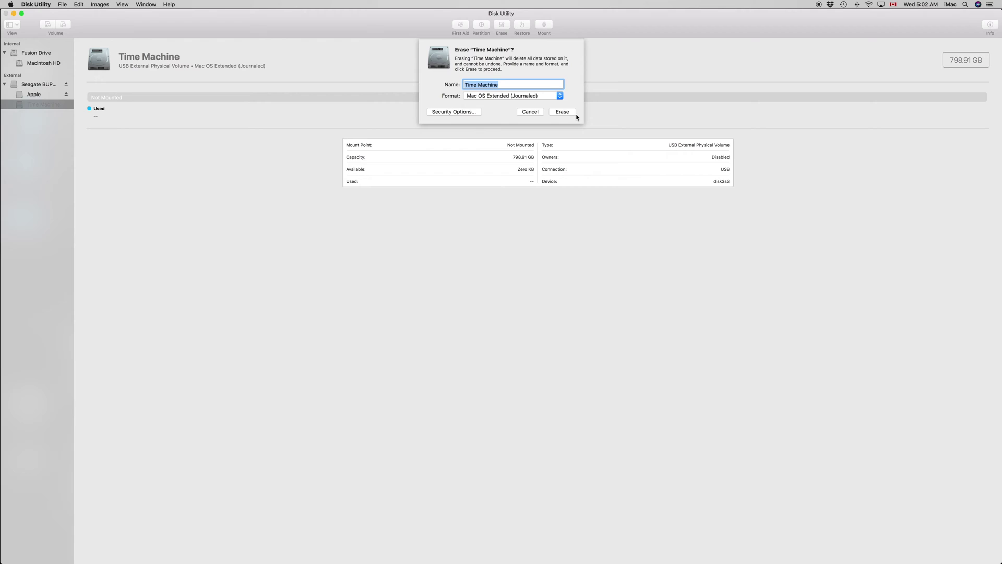
click(563, 112)
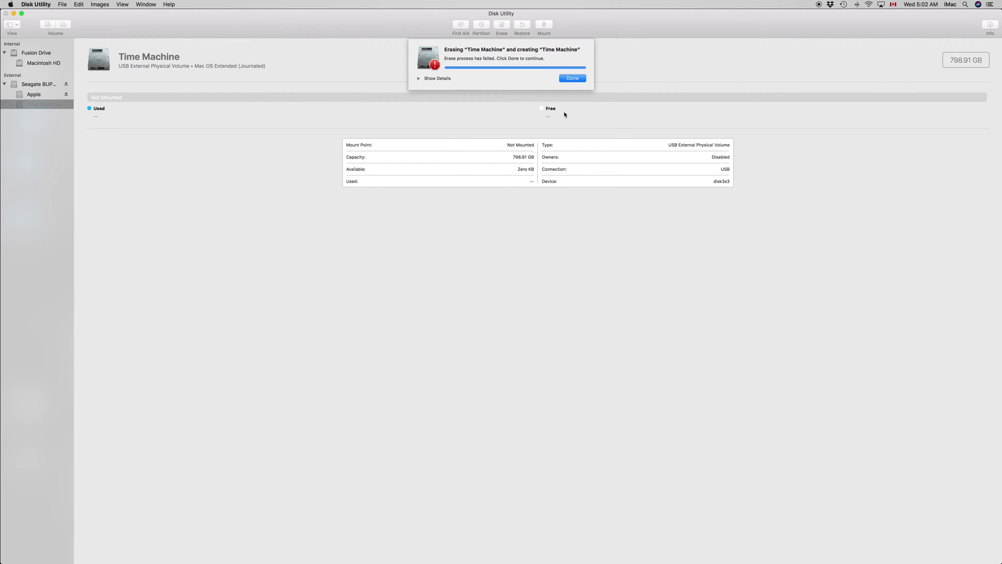
click(419, 78)
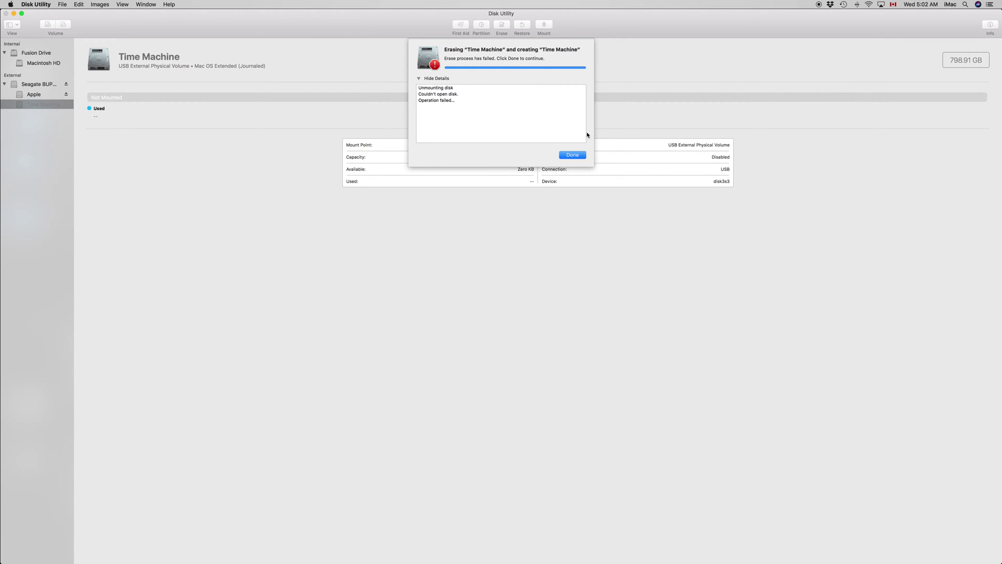
click(583, 155)
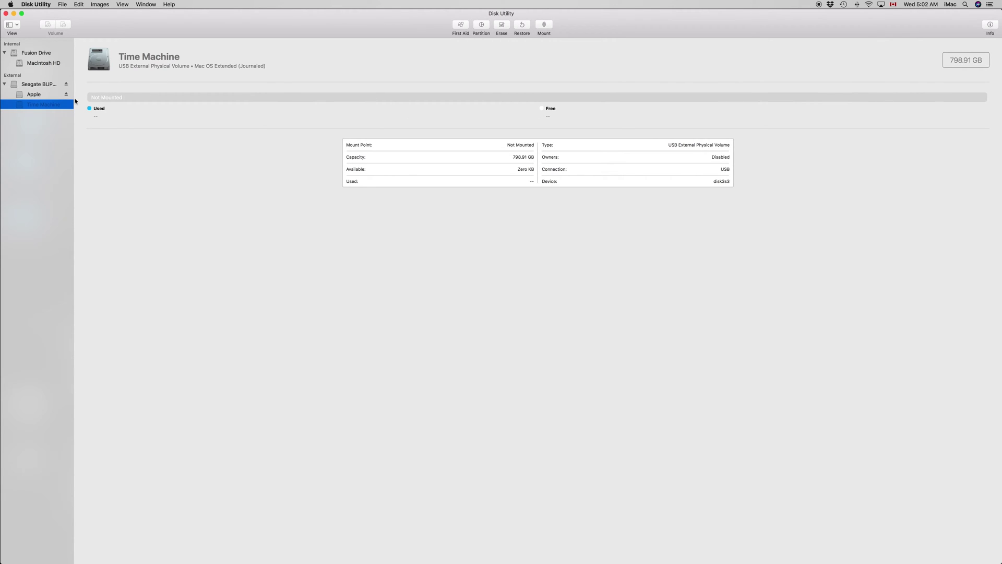
- Run First Aid on the whole Seagate disk and close the passing report
click(39, 84)
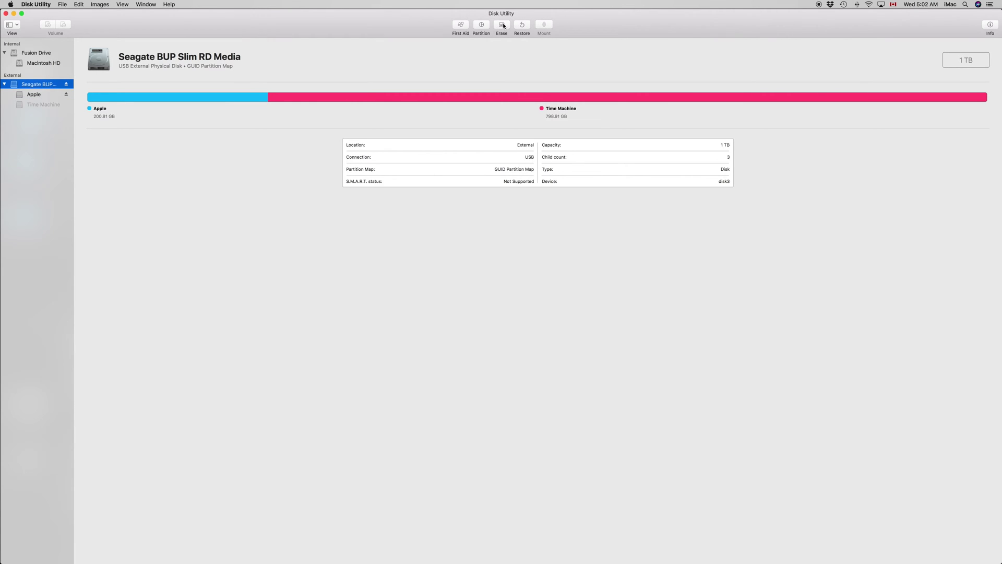
click(461, 24)
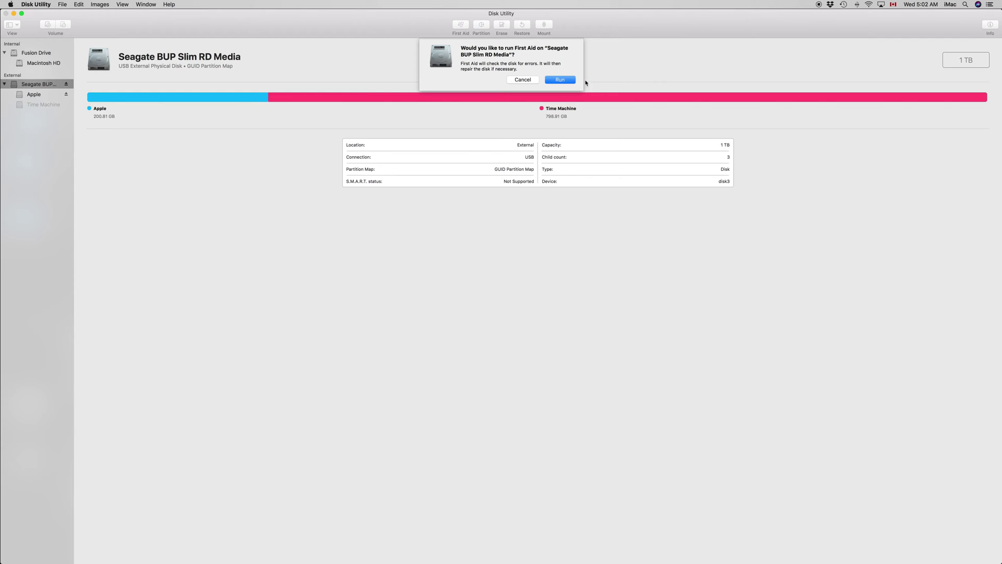
click(559, 78)
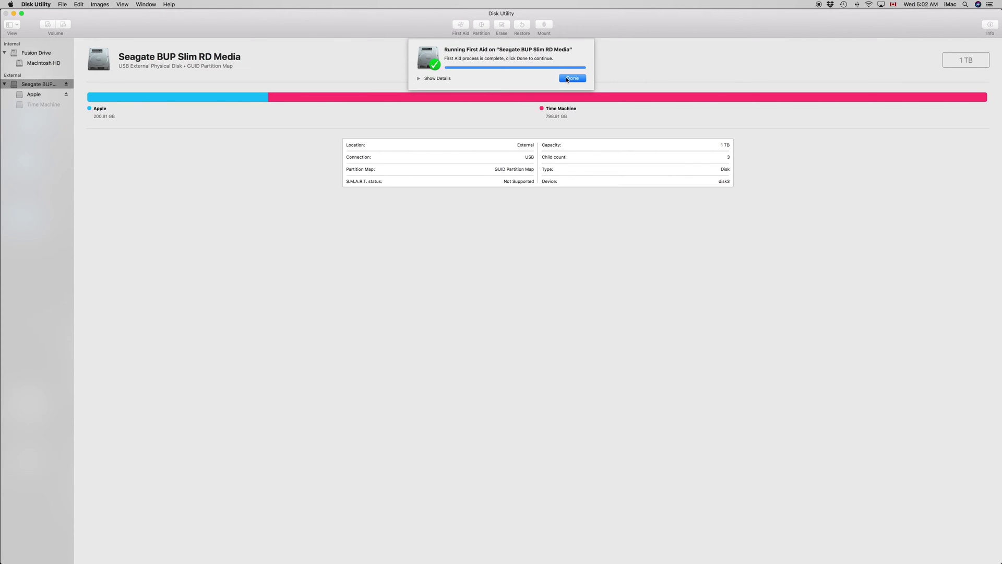
click(566, 78)
- Erase the Seagate disk with GUID Partition Map and view the failing progress log
click(504, 26)
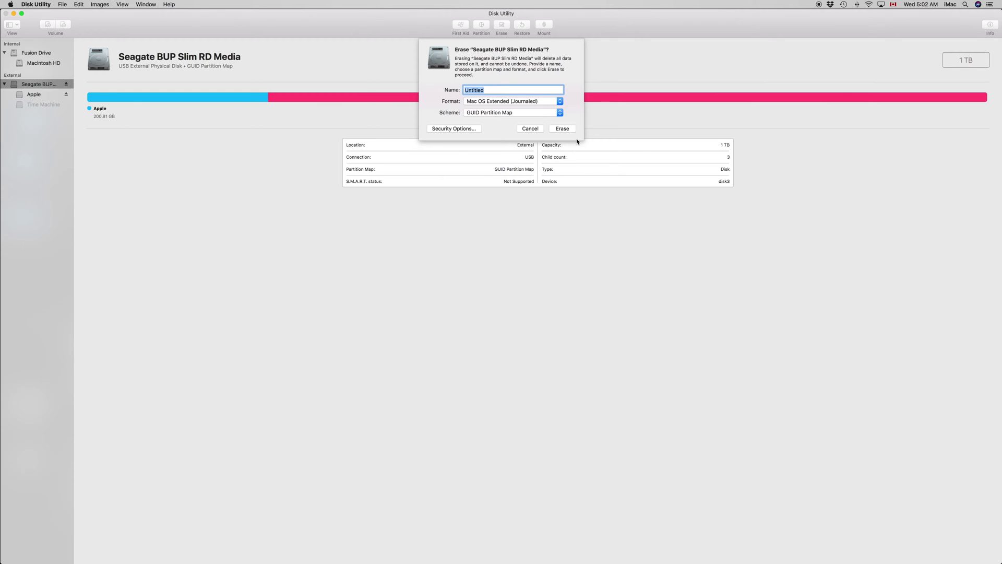
click(559, 114)
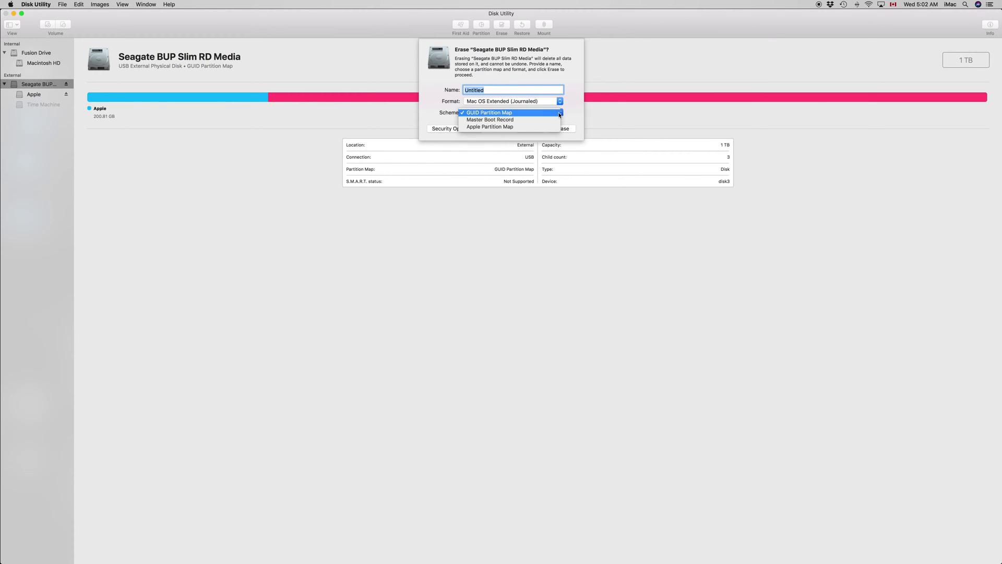
click(520, 114)
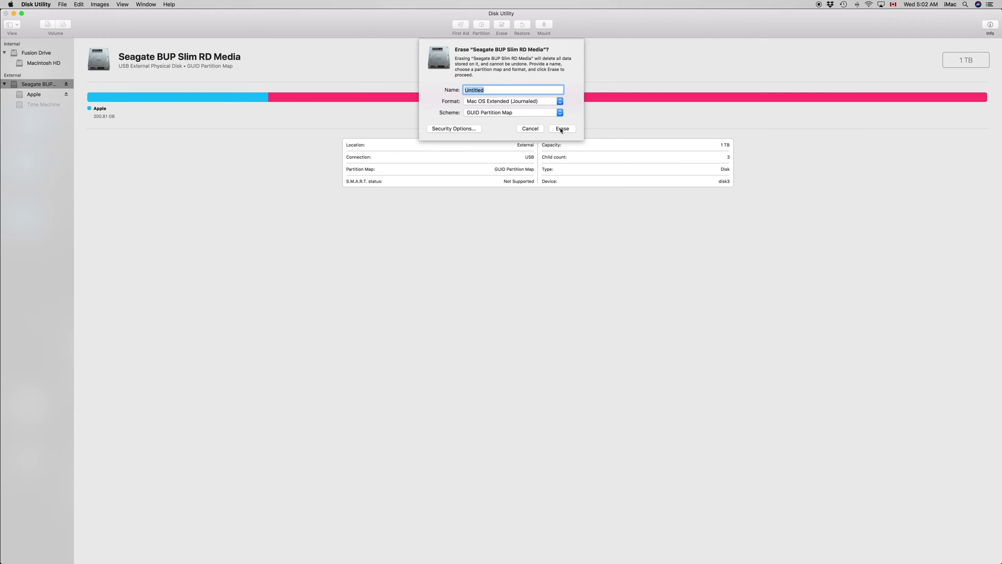
click(561, 130)
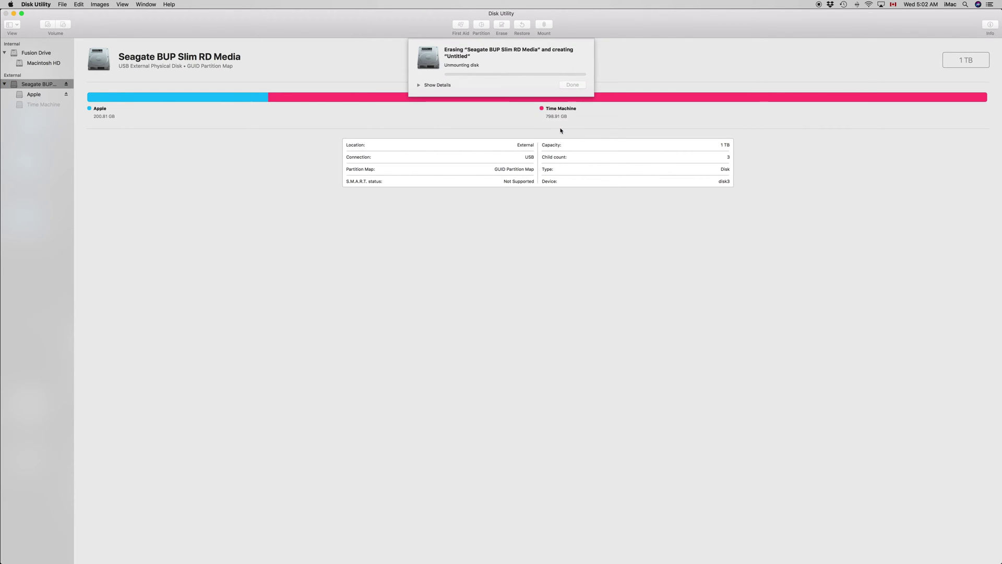
click(429, 87)
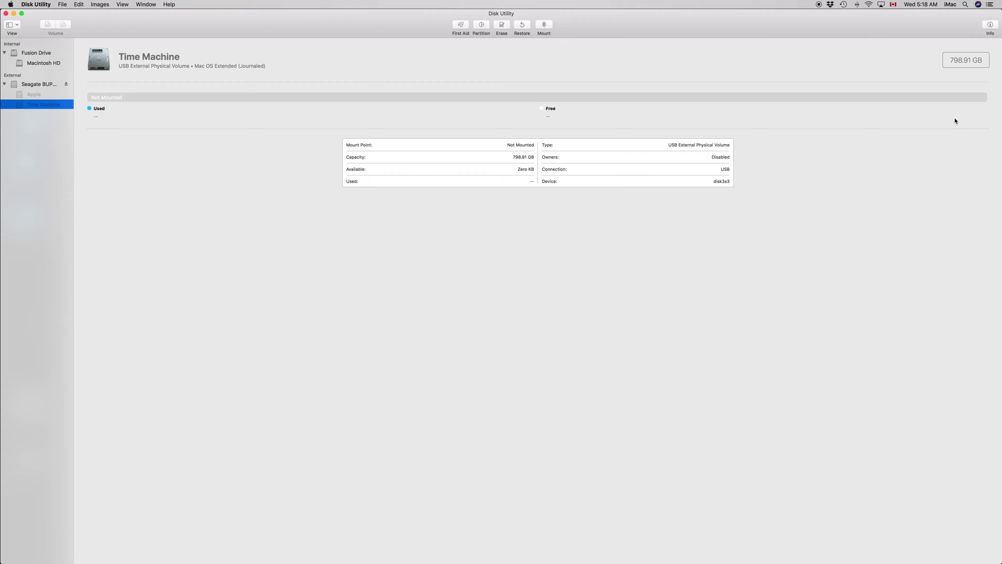
click(970, 5)
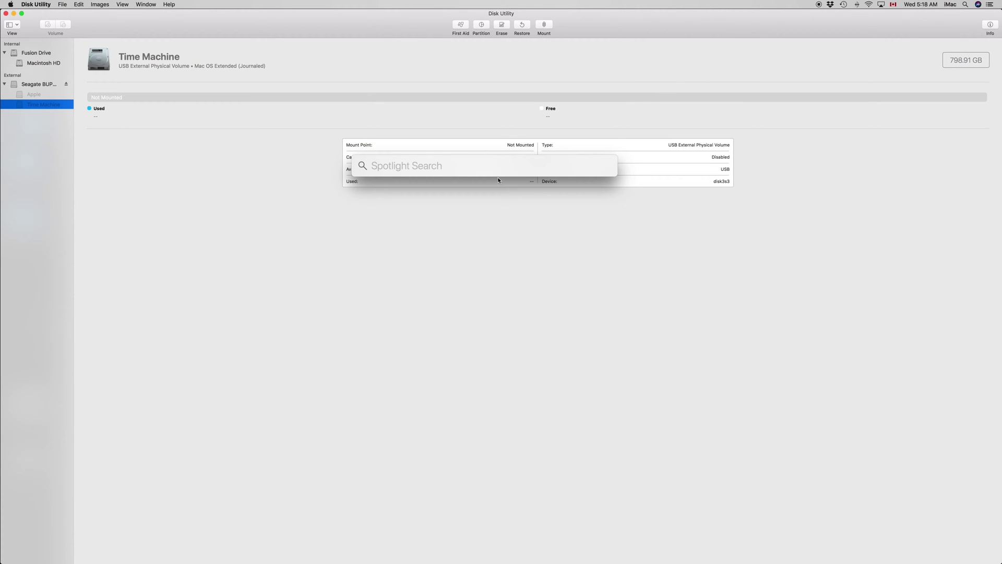
- Launch Terminal from Spotlight by searching 'terminal'
text(d)
key(BackSpace)
text(terminal)
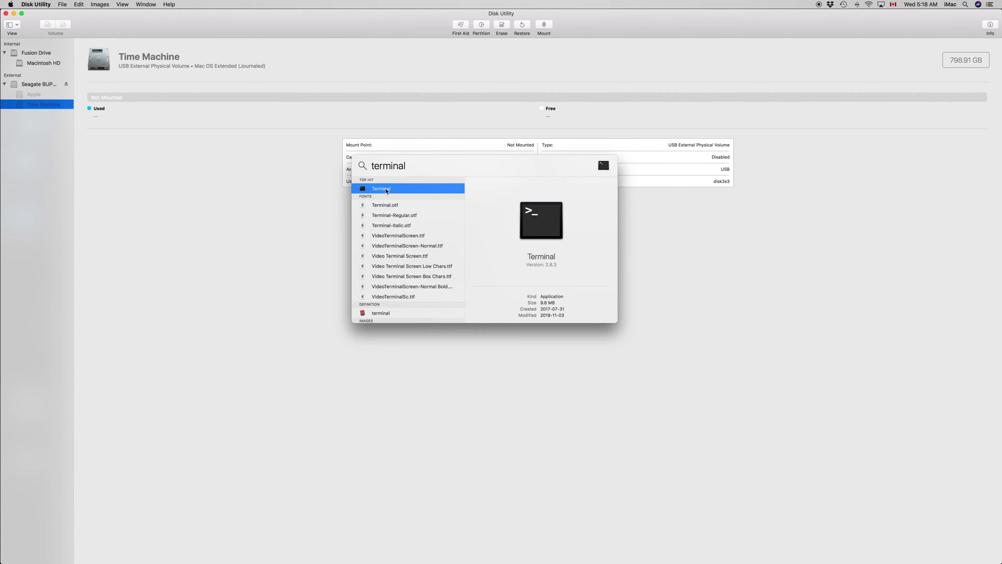
click(390, 188)
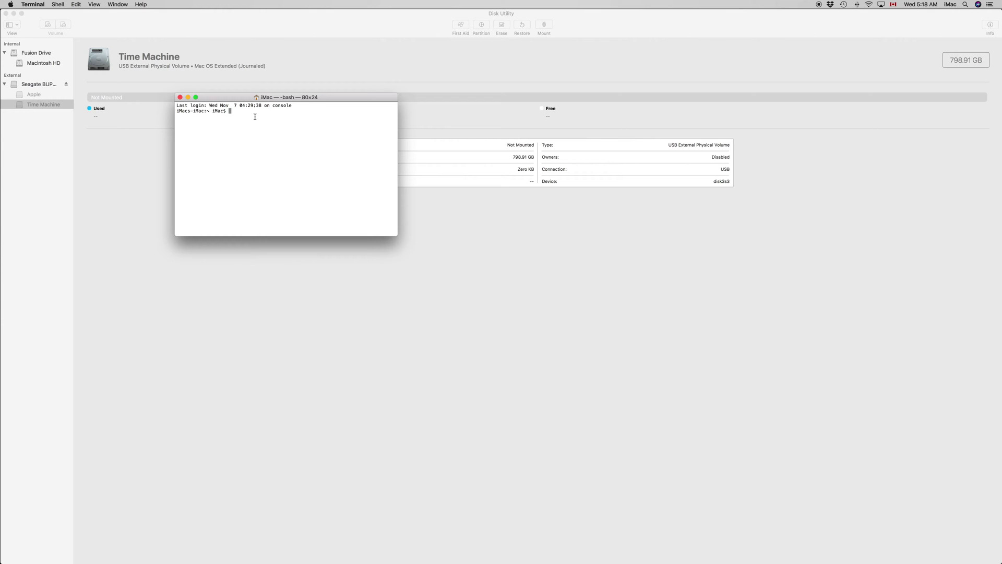
- Run diskutil list and highlight disk3's Apple and Time Machine partition rows
text(disk)
text(ut)
text(il)
text(l)
key(BackSpace)
text(list)
key(Return)
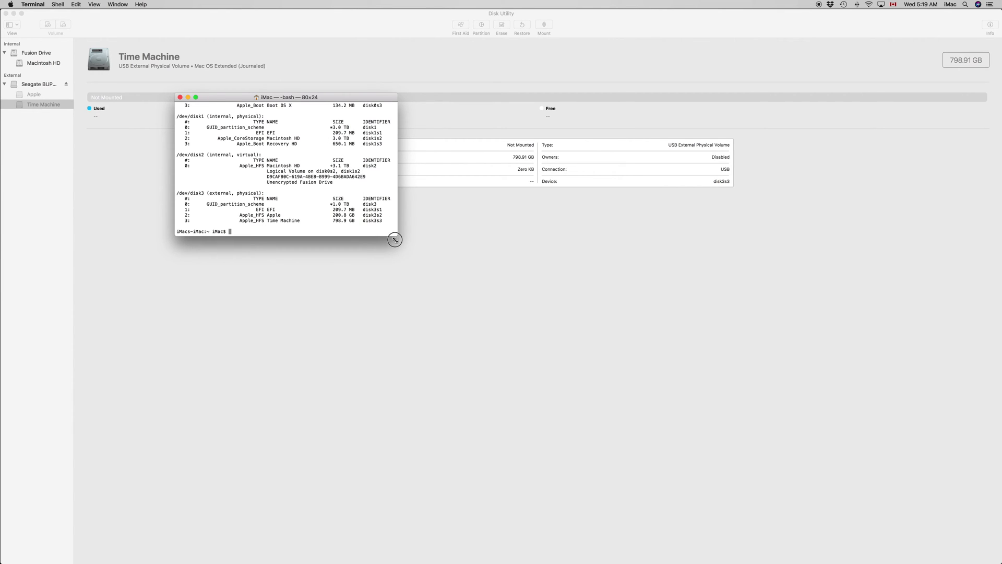
mouse_move(396, 235)
mouse_down()
mouse_move(414, 293)
mouse_move(439, 318)
mouse_move(459, 319)
mouse_up()
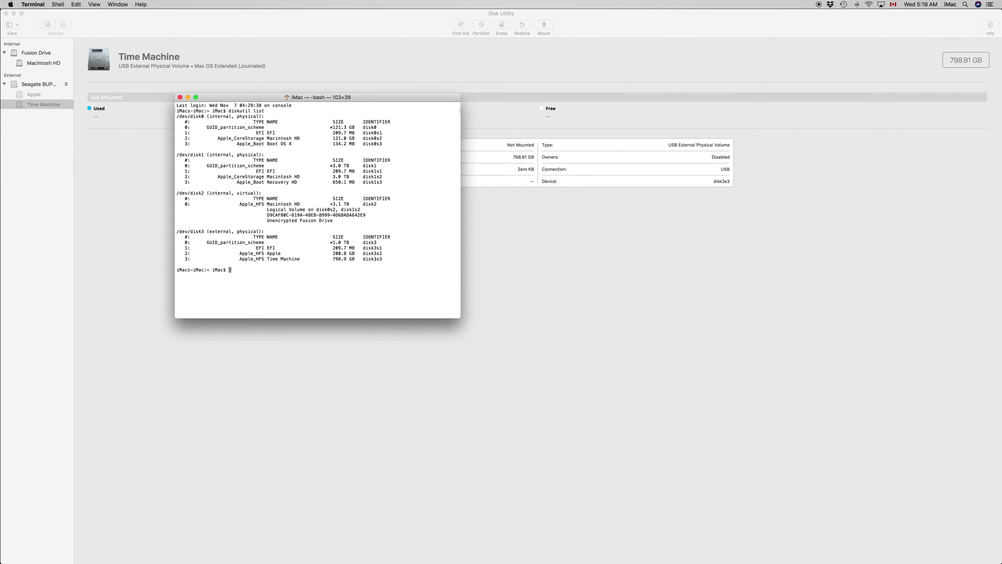
drag(302, 259, 269, 254)
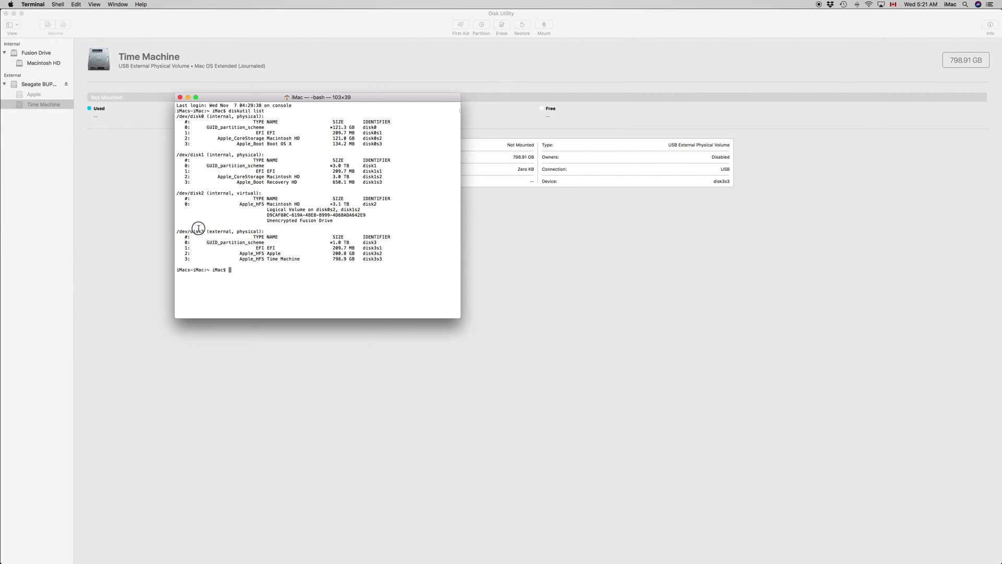
- Copy the /dev/disk3 identifier and clear the Terminal screen
drag(177, 231, 205, 231)
click(77, 4)
click(93, 42)
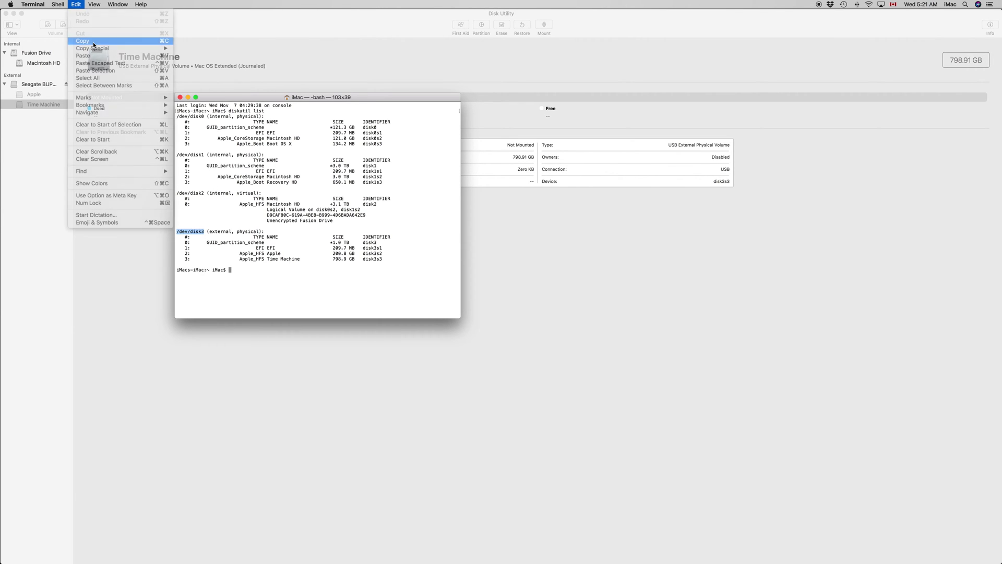
click(273, 268)
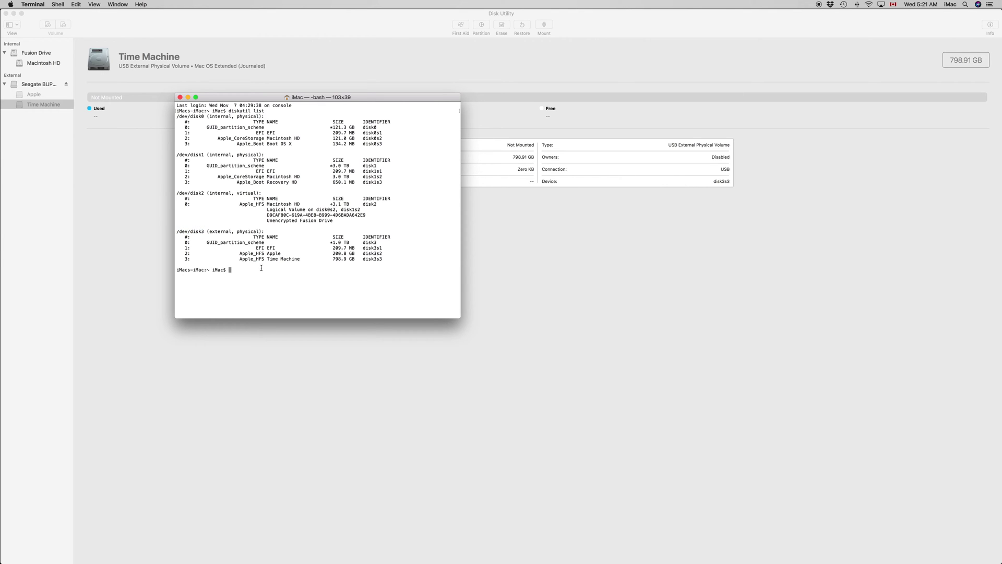
text(c)
text(lear)
key(Return)
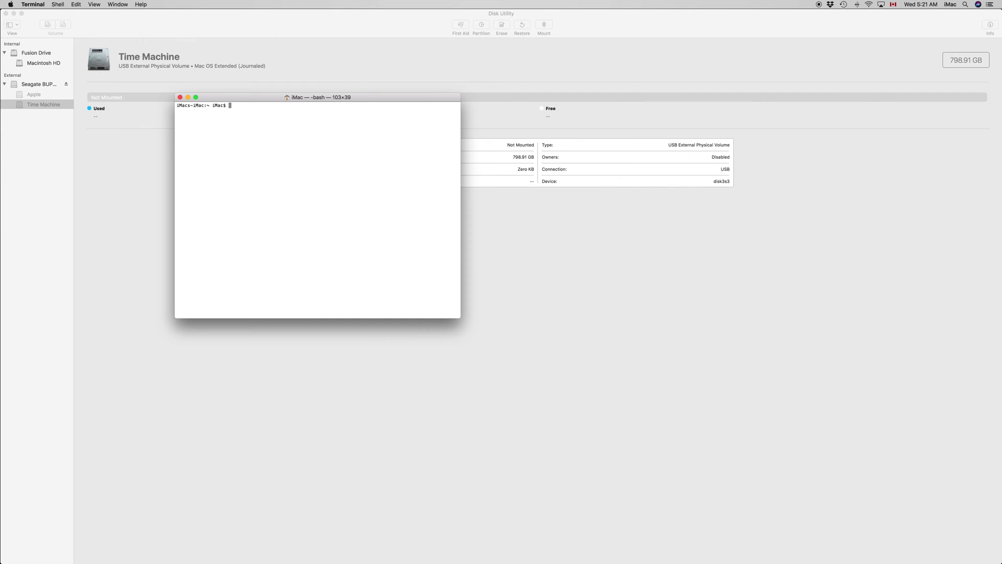
- Run 'diskutil unmountDisk force /dev/disk3' to force-unmount the external disk
text(d)
text(isk)
text(uti)
text(l u)
text(nmou)
text(nt)
text(Disk )
text(force)
click(75, 5)
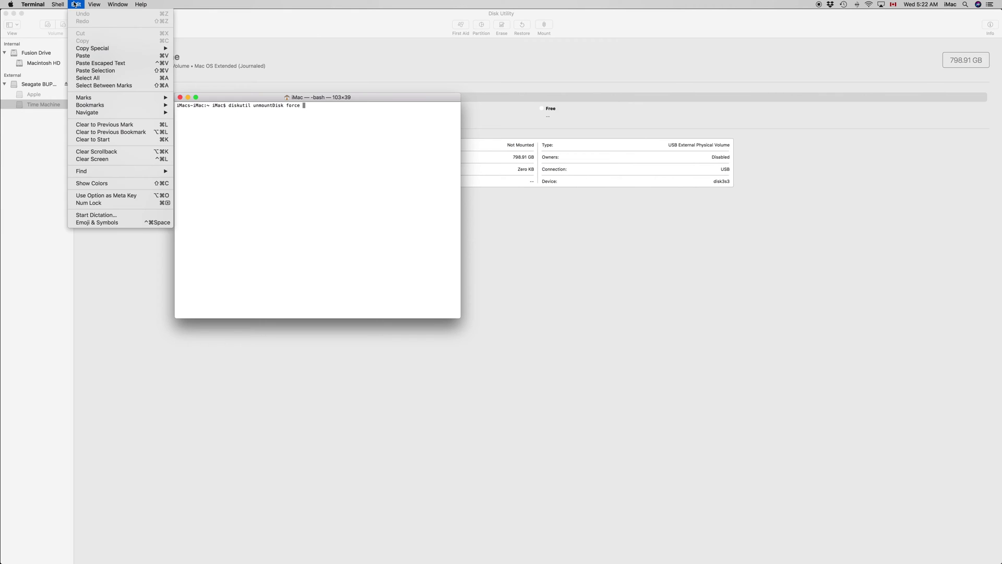
click(87, 56)
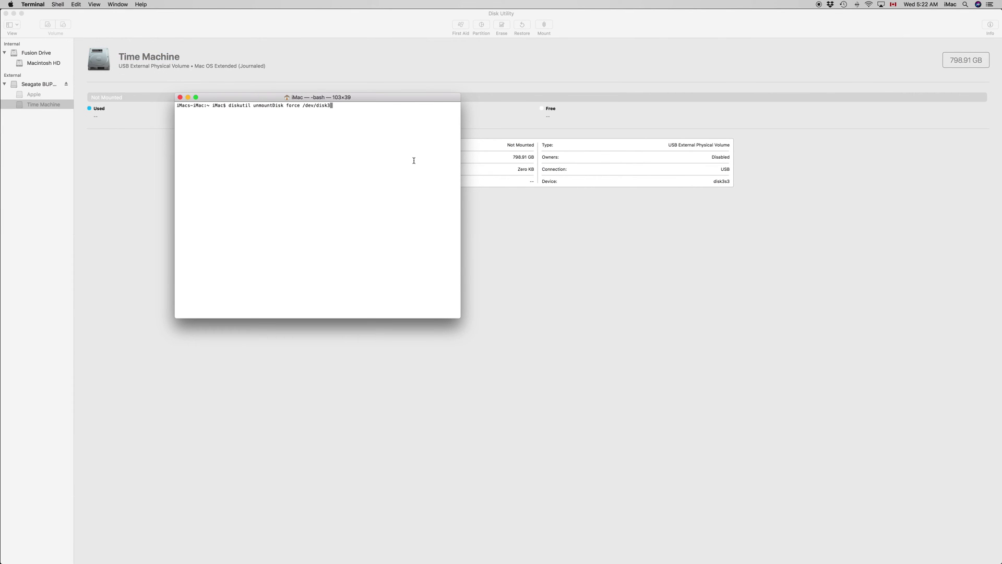
key(Return)
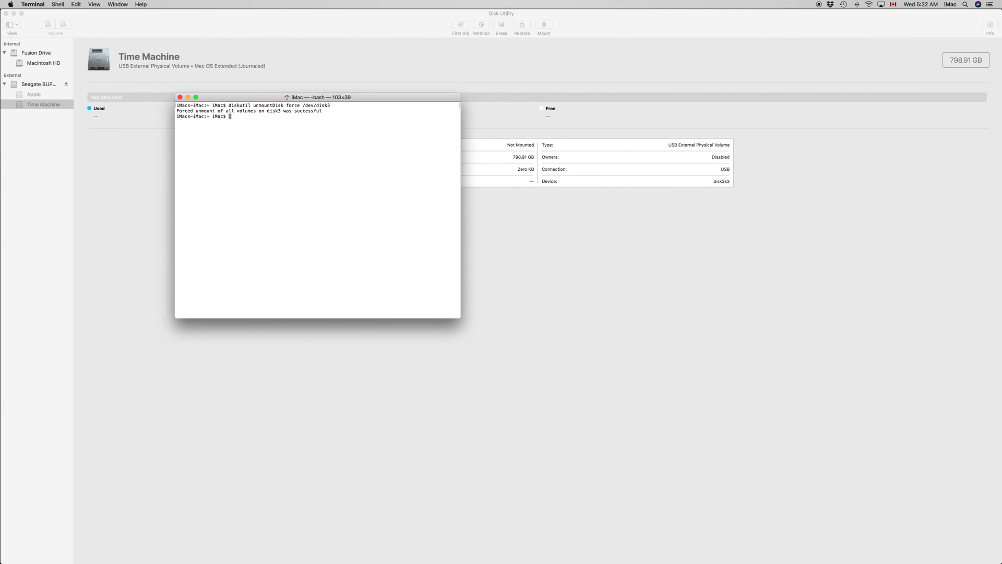
- Erase the Seagate disk as 'Untitled', Mac OS Extended (Journaled), GUID Partition Map
click(224, 34)
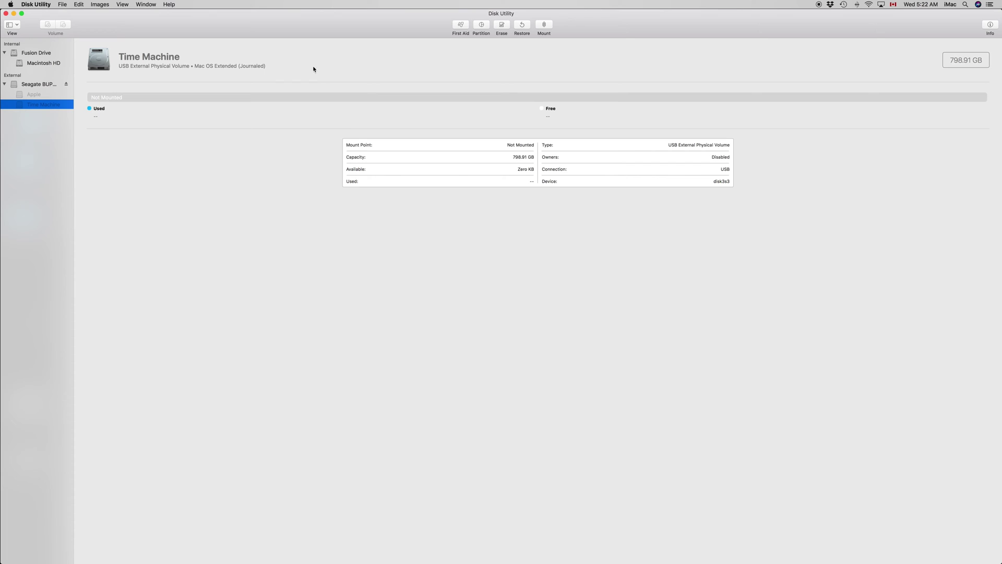
click(39, 85)
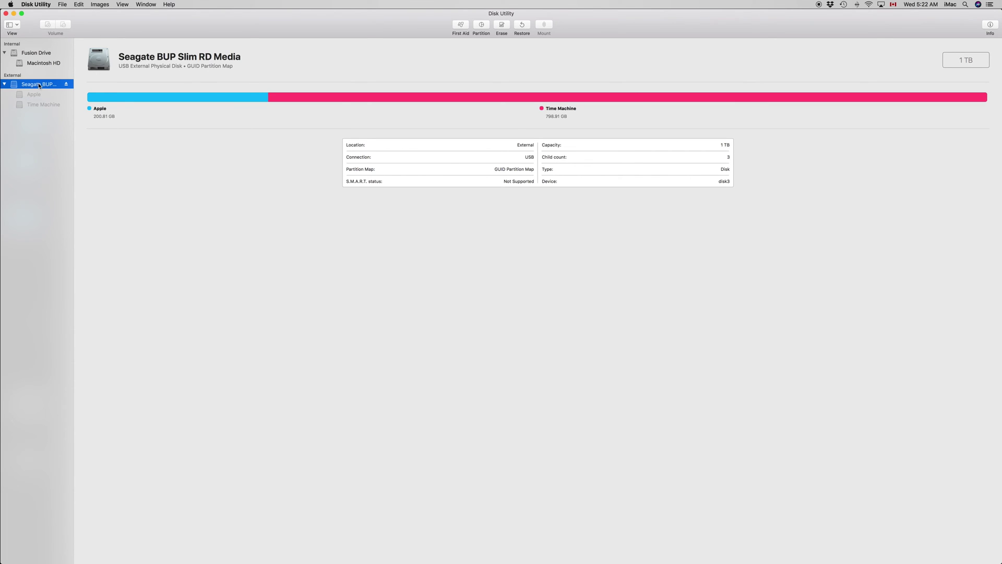
click(502, 25)
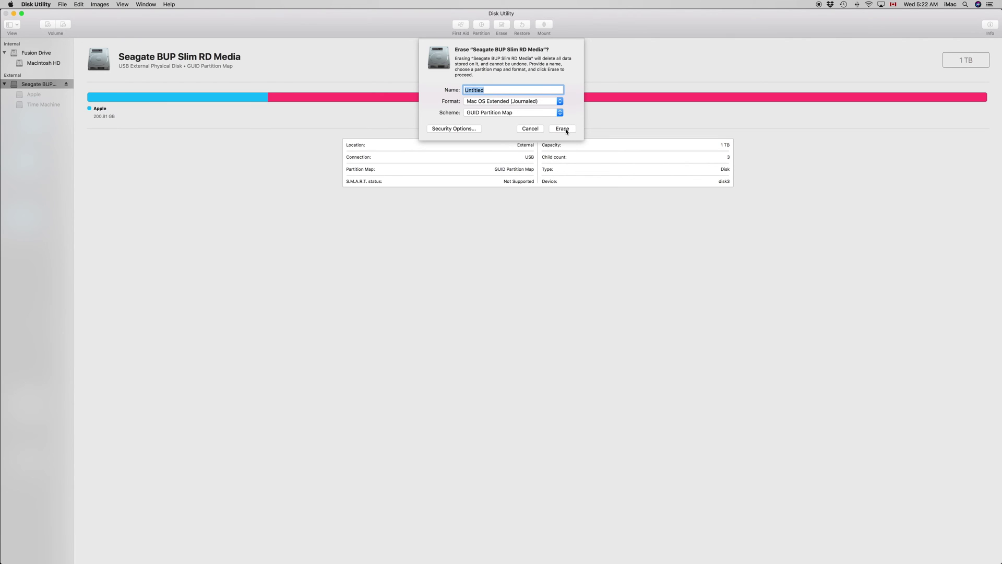
click(559, 115)
click(548, 116)
click(527, 105)
click(563, 129)
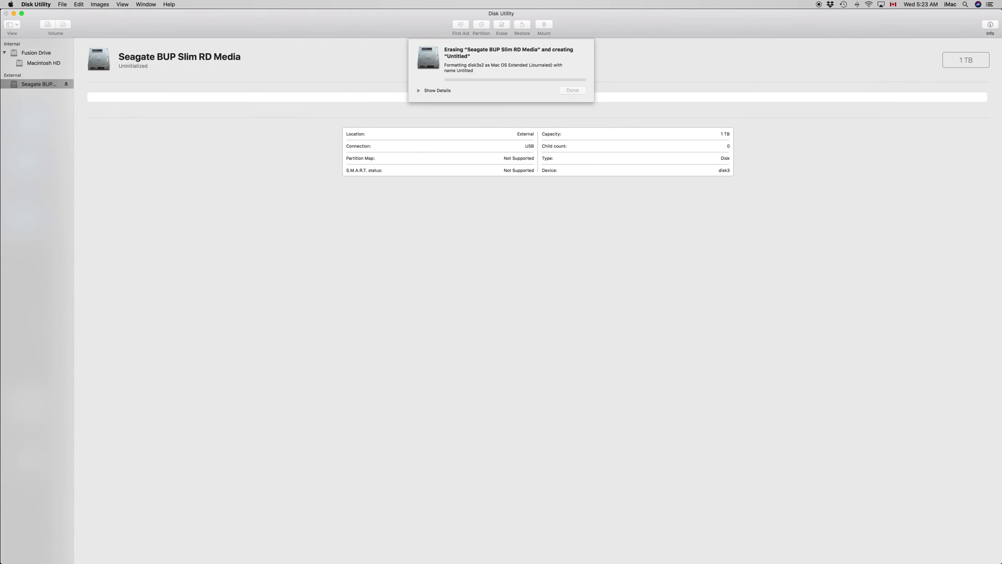
key(XF86AudioMute)
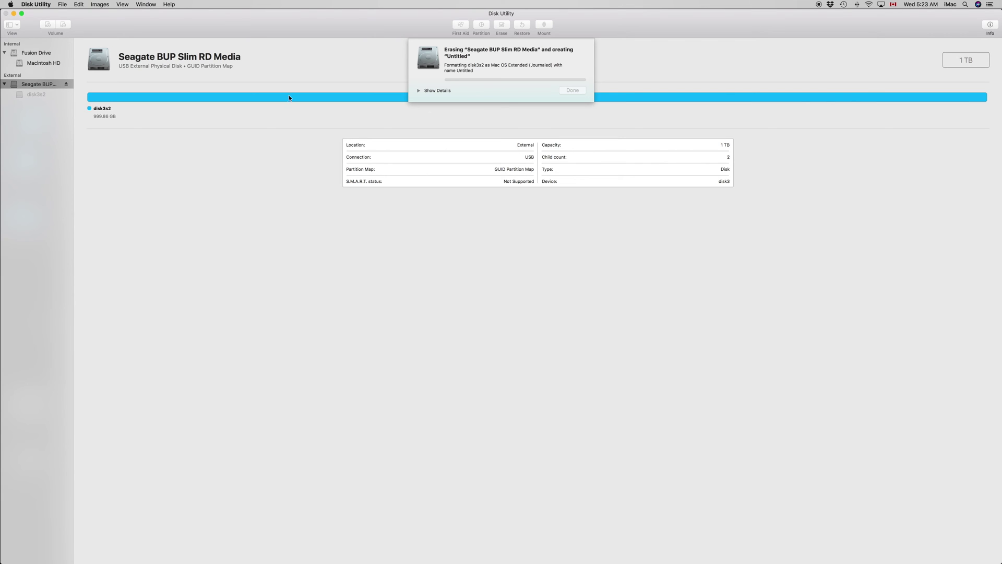
click(418, 85)
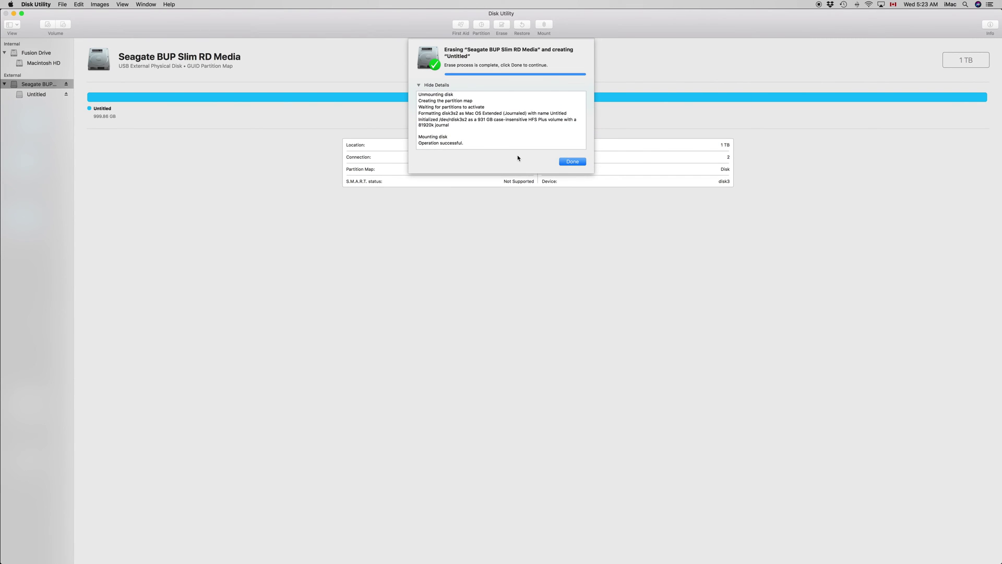
click(572, 161)
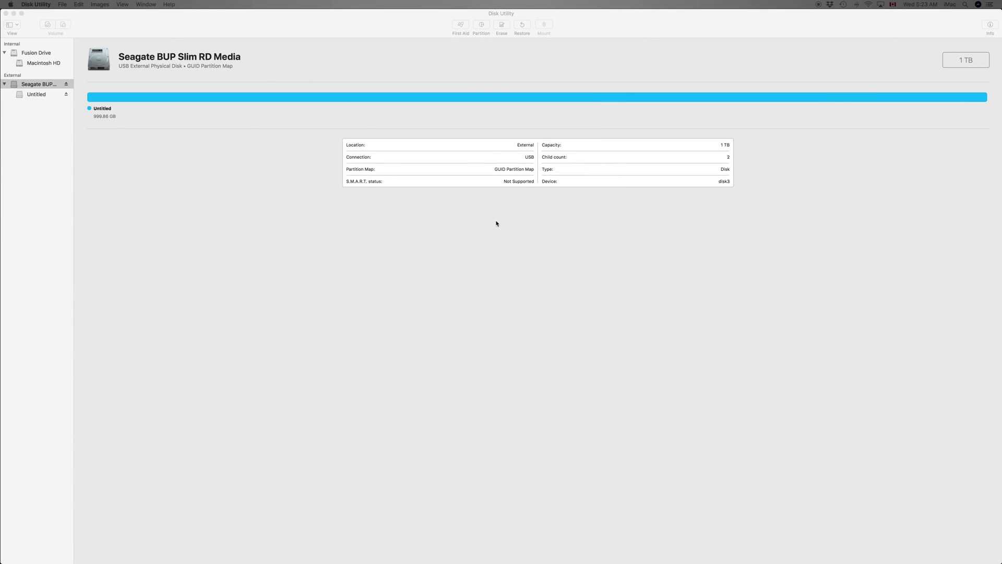
click(502, 25)
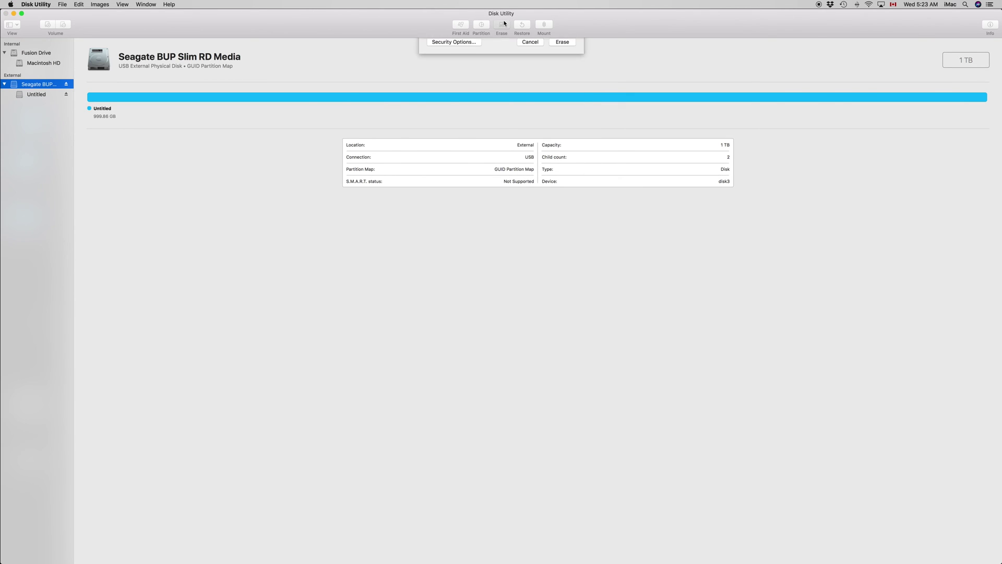
click(560, 102)
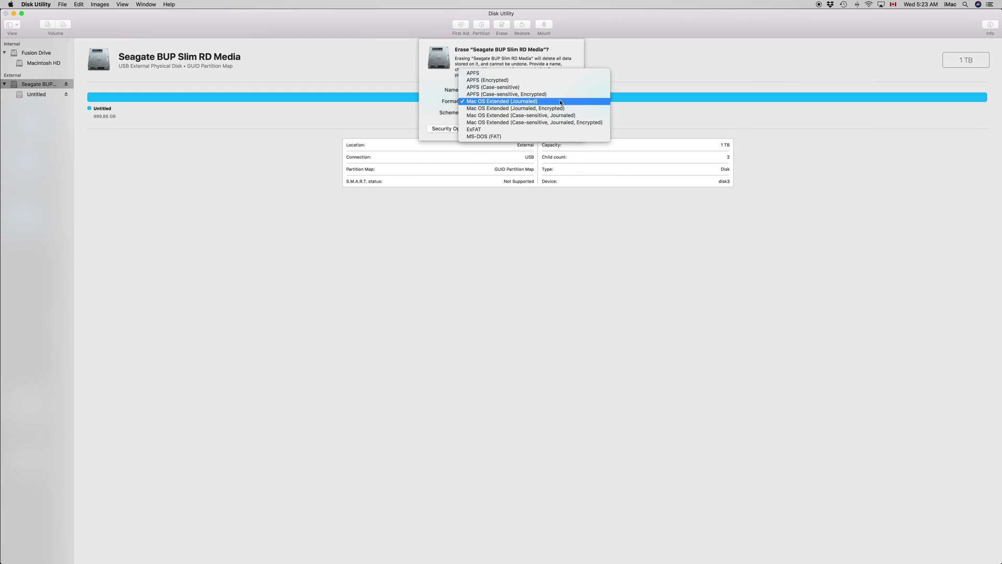
click(551, 132)
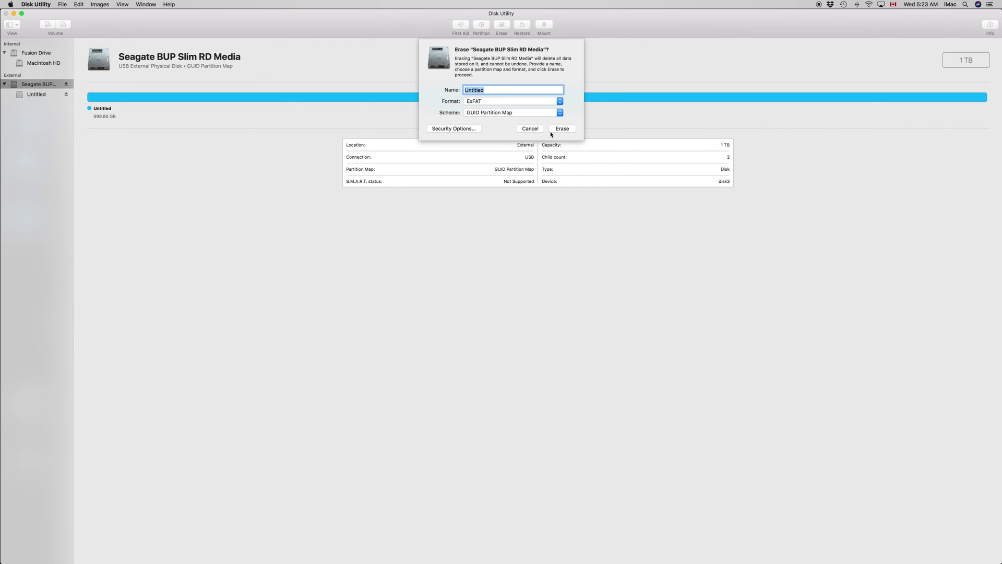
click(564, 103)
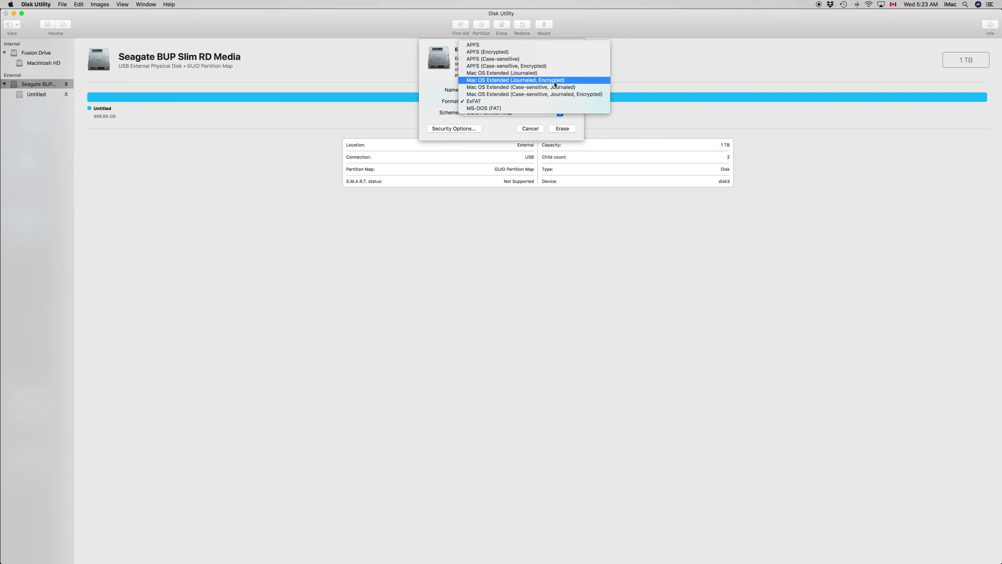
click(548, 74)
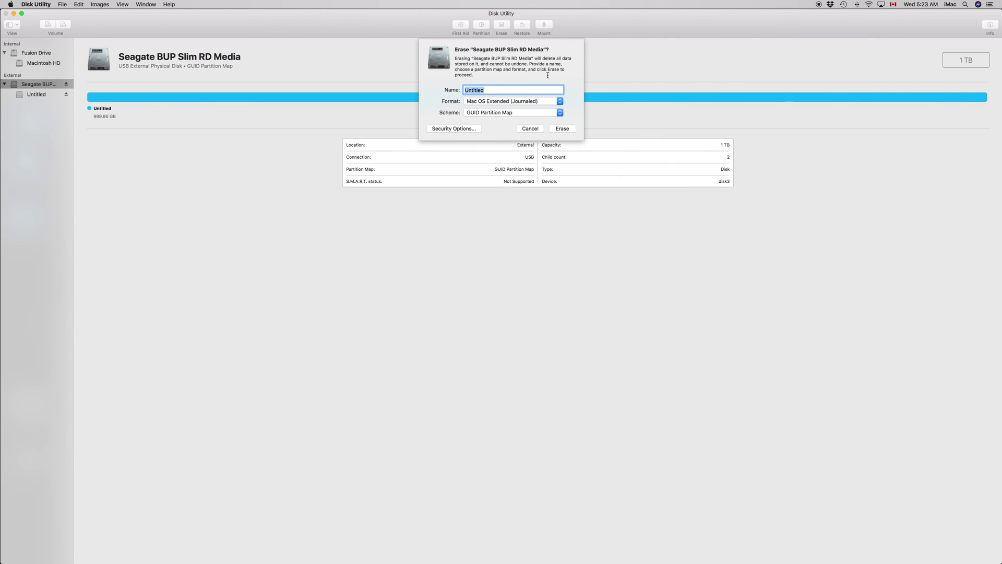
click(532, 129)
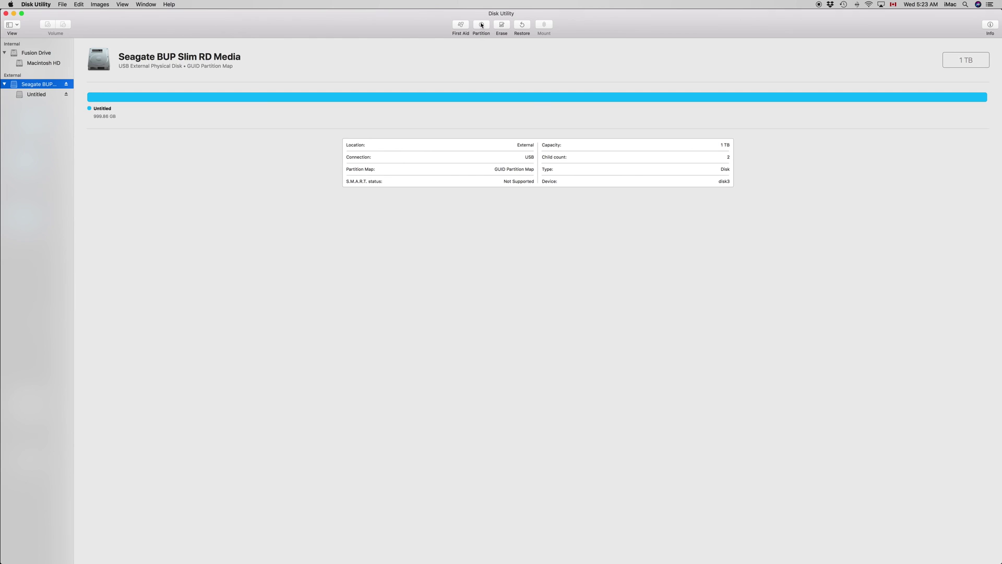